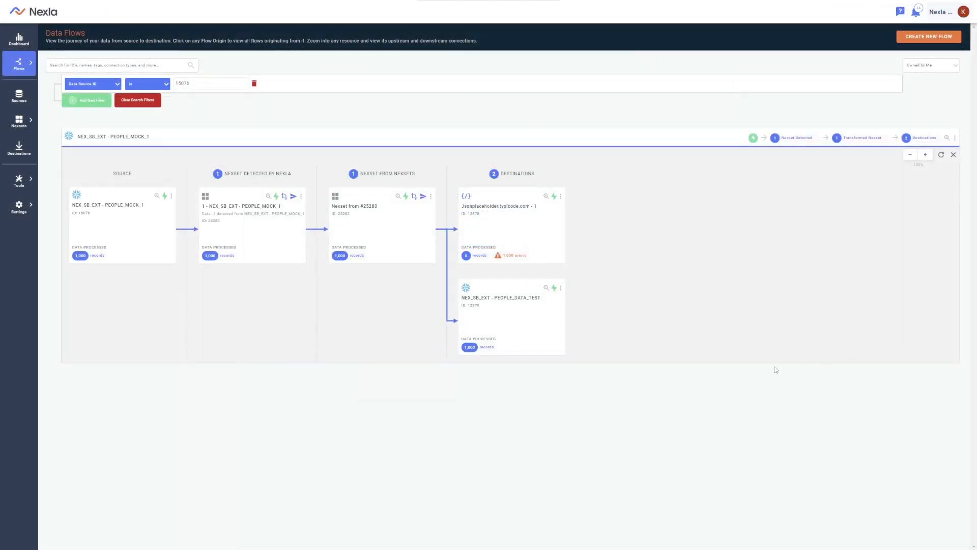
Open the transform builder for the Nexset detected from NEX_SB_EXT - PEOPLE_MOCK_1 and widen its input and output panes.
click(284, 196)
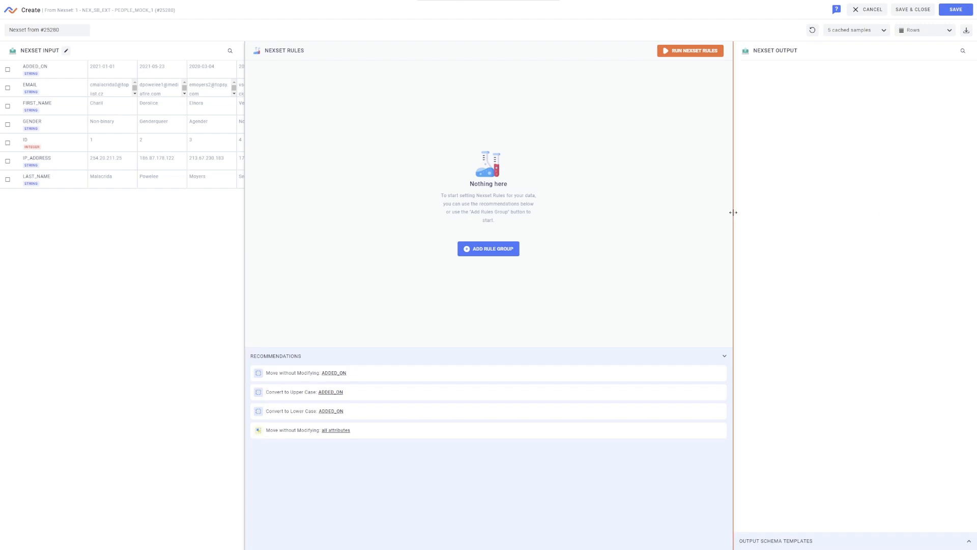
drag(733, 212, 644, 212)
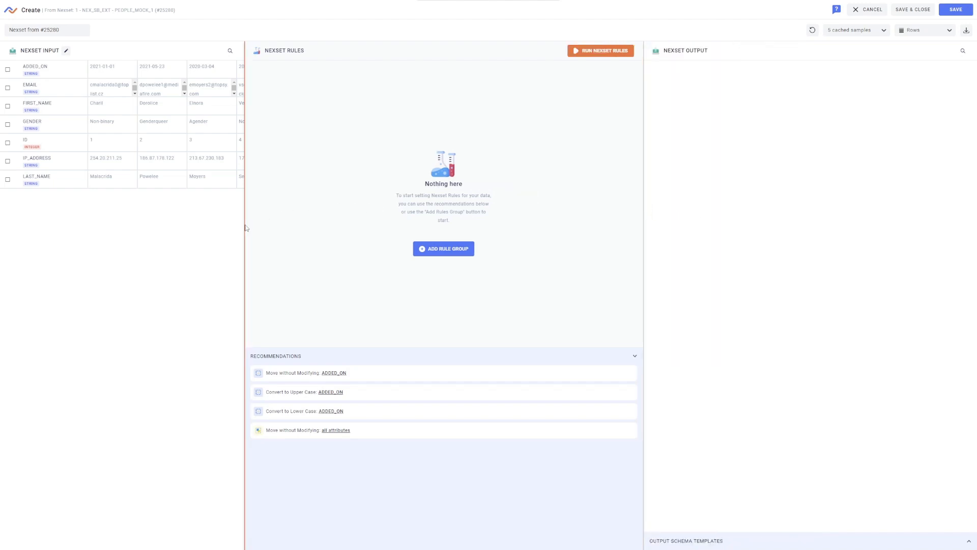
drag(245, 227, 370, 227)
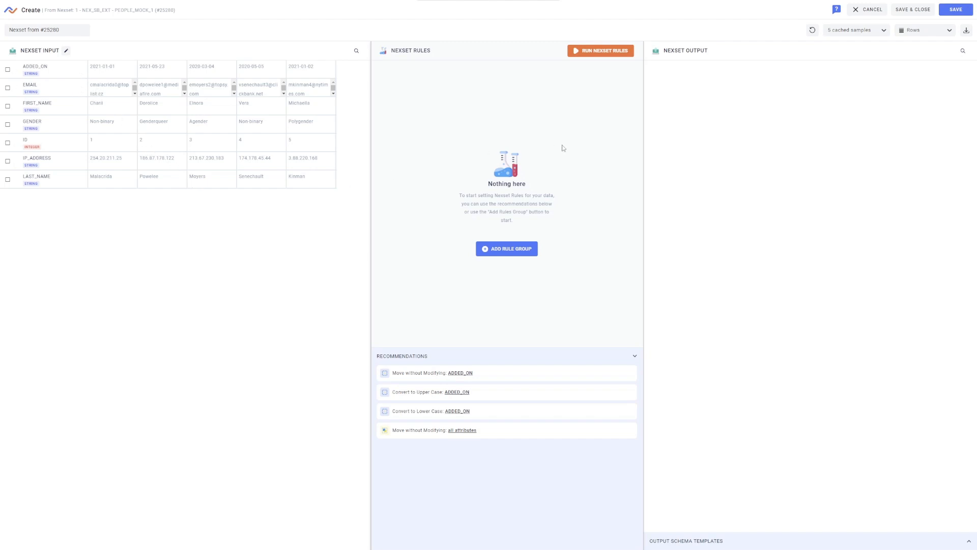
Preview 10 cached samples, viewing the attributes as JSON before returning them to rows.
click(883, 31)
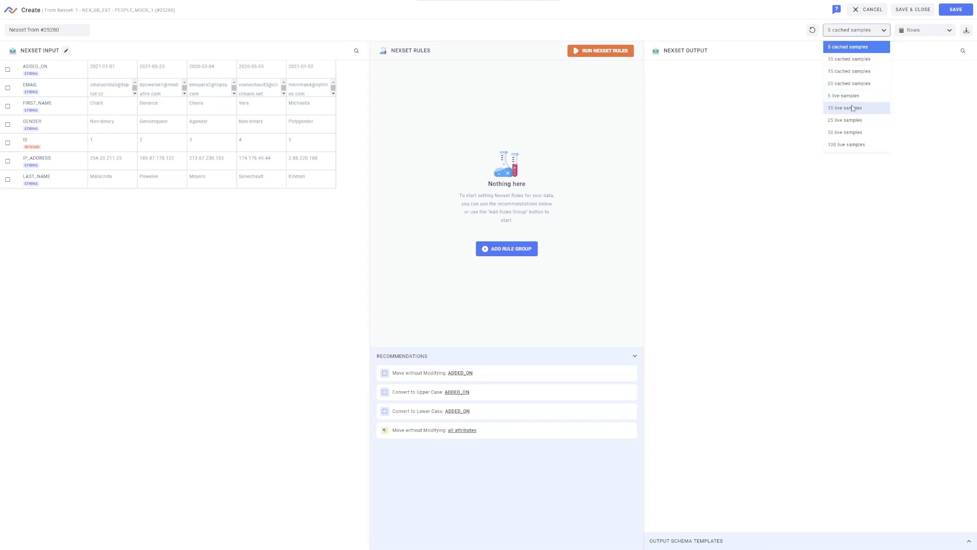
click(851, 60)
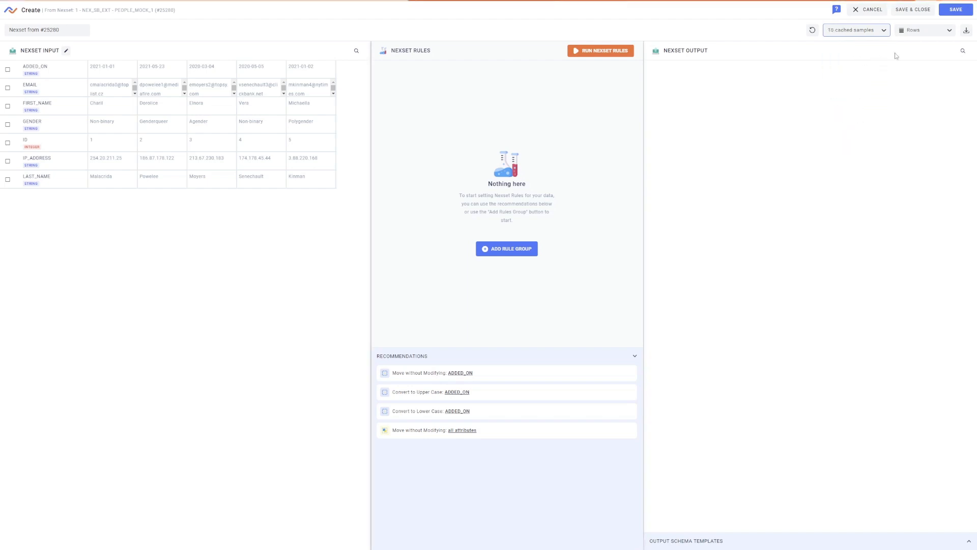
click(949, 32)
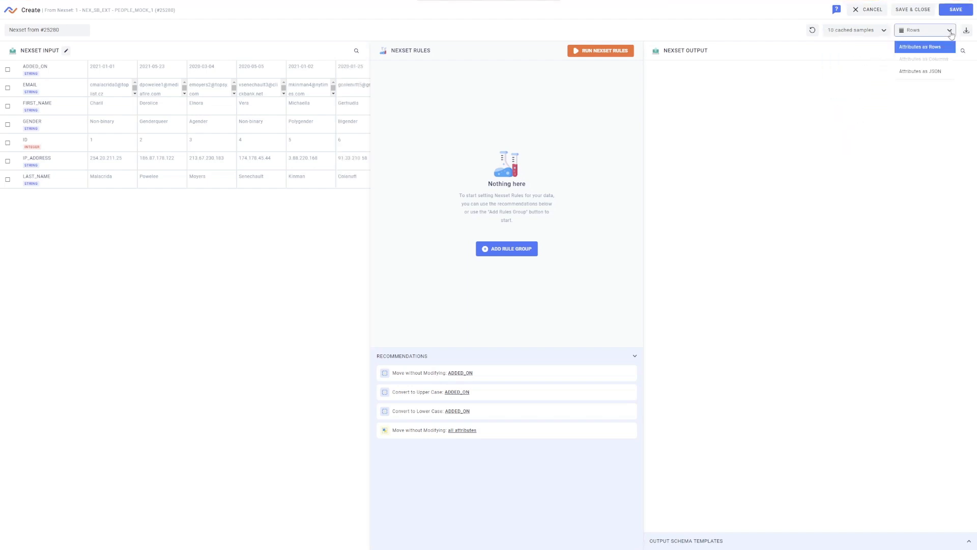
click(924, 72)
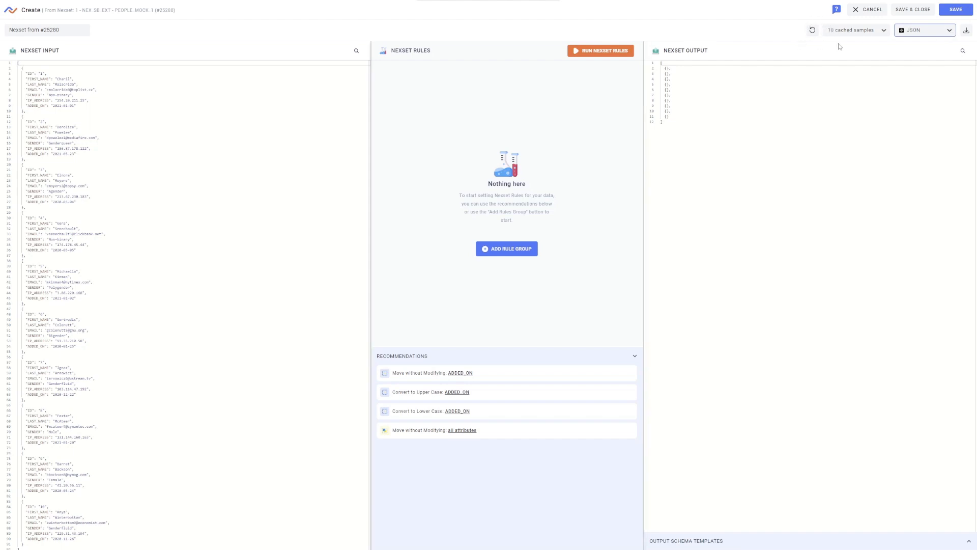
click(947, 30)
click(936, 47)
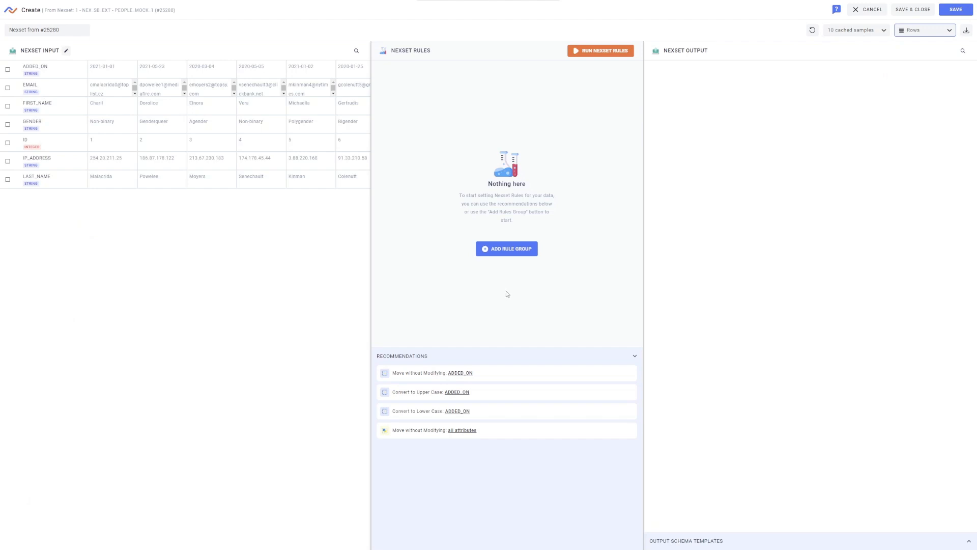
Examine the available rule group types and the help on setting data modification rules, then close both.
click(511, 252)
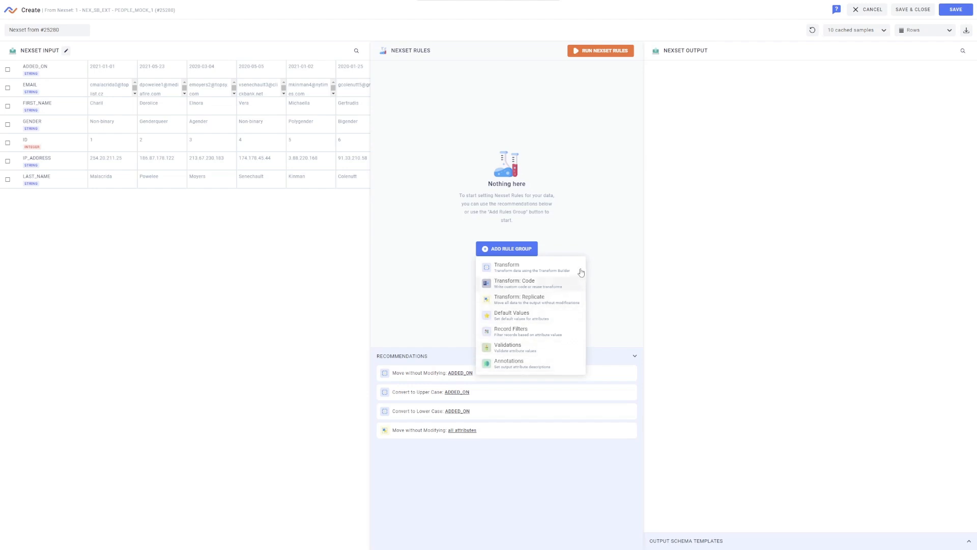
click(590, 240)
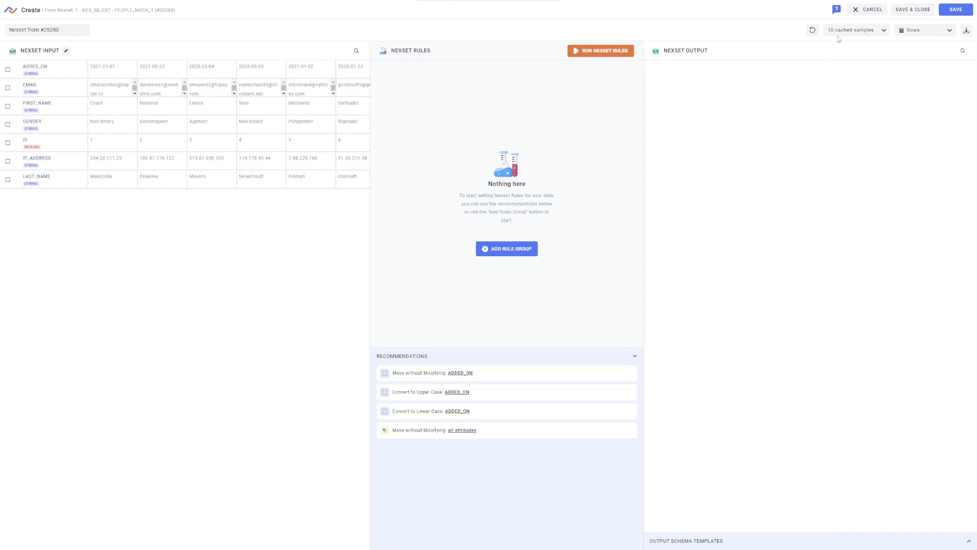
click(837, 10)
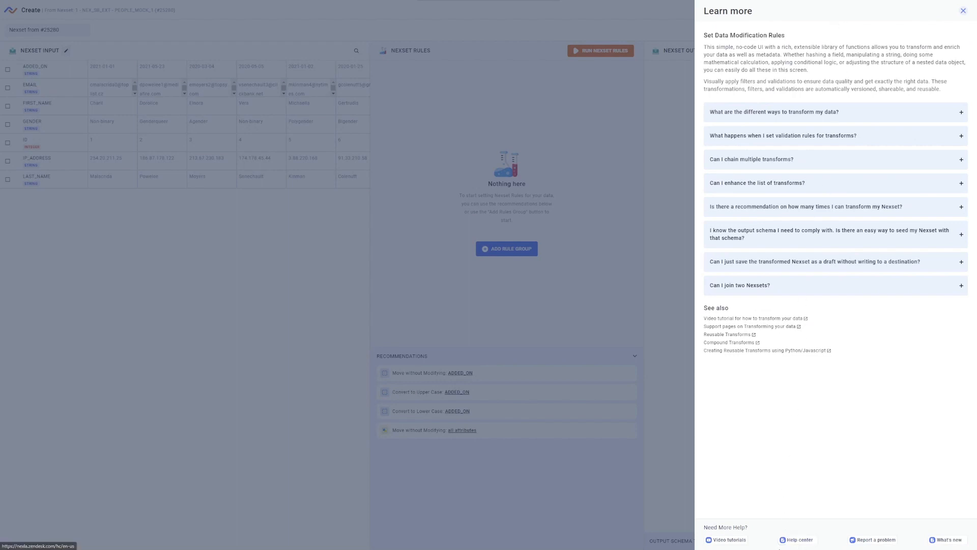
click(963, 11)
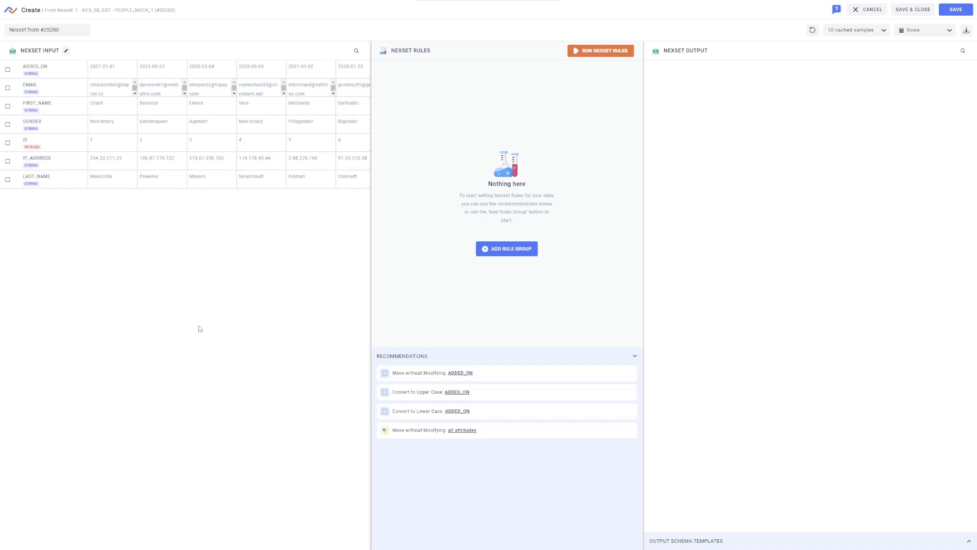
Select only IP_ADDRESS in the input and apply the recommended rule that moves it to the output without modifying.
click(7, 179)
click(7, 162)
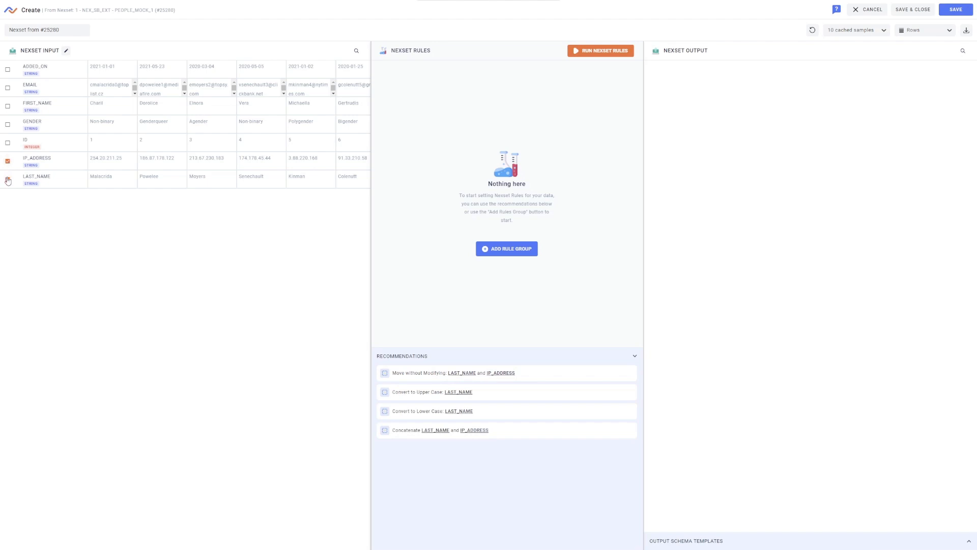
click(8, 180)
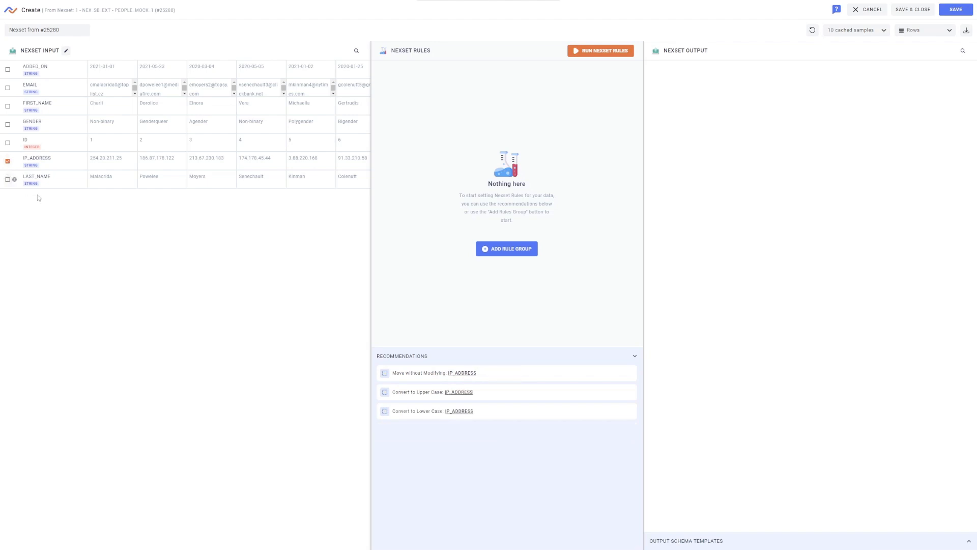
click(437, 376)
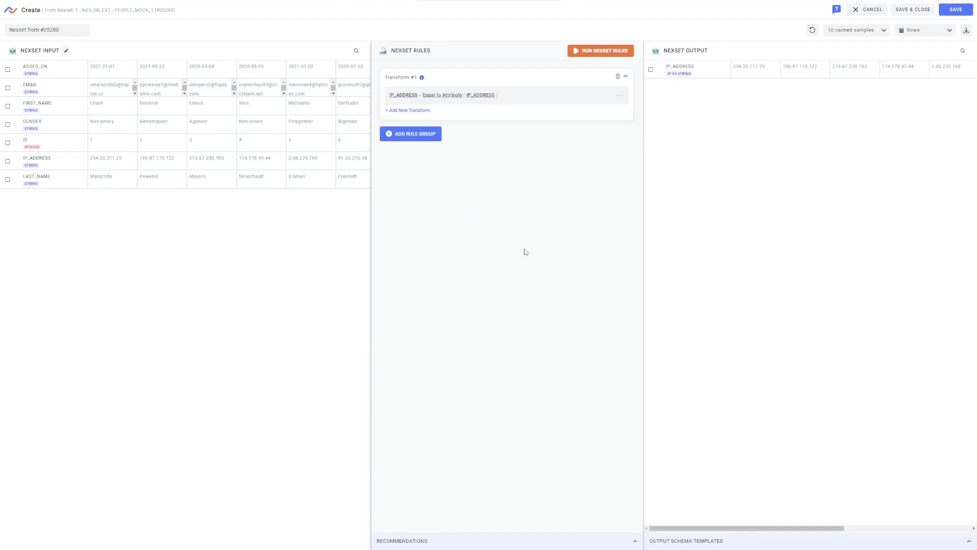
click(605, 96)
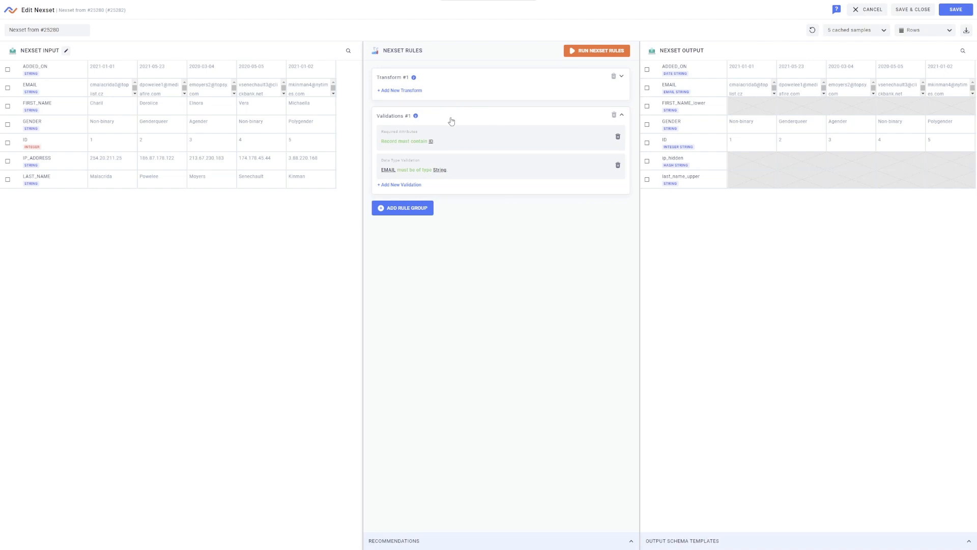
Expand Transform #1 and move the EMAIL rule up above the FIRST_NAME_lower rule.
click(621, 78)
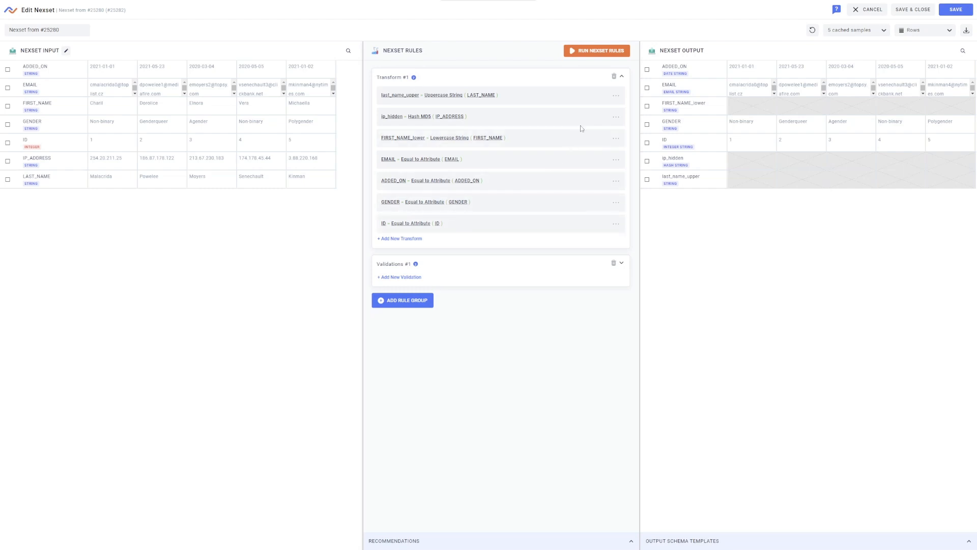
click(621, 77)
click(622, 78)
click(616, 159)
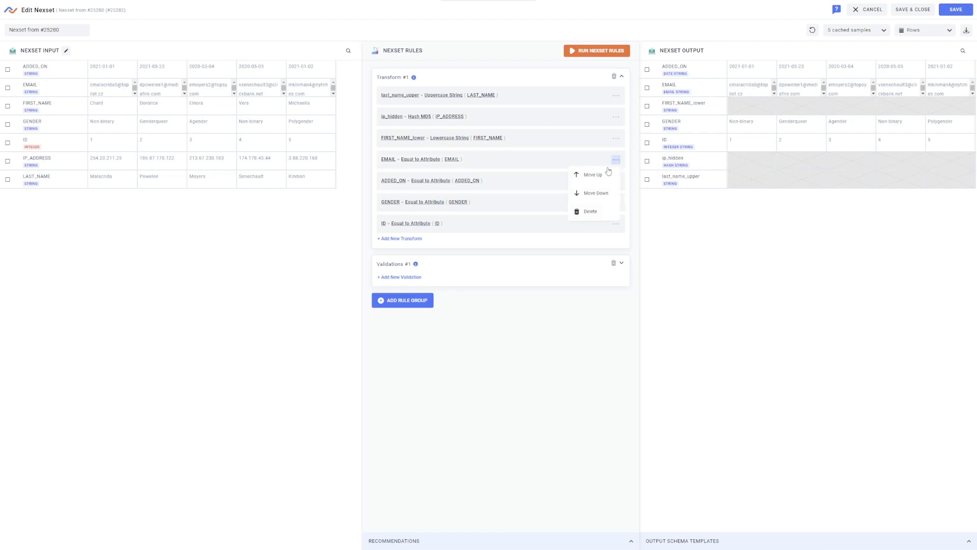
click(600, 175)
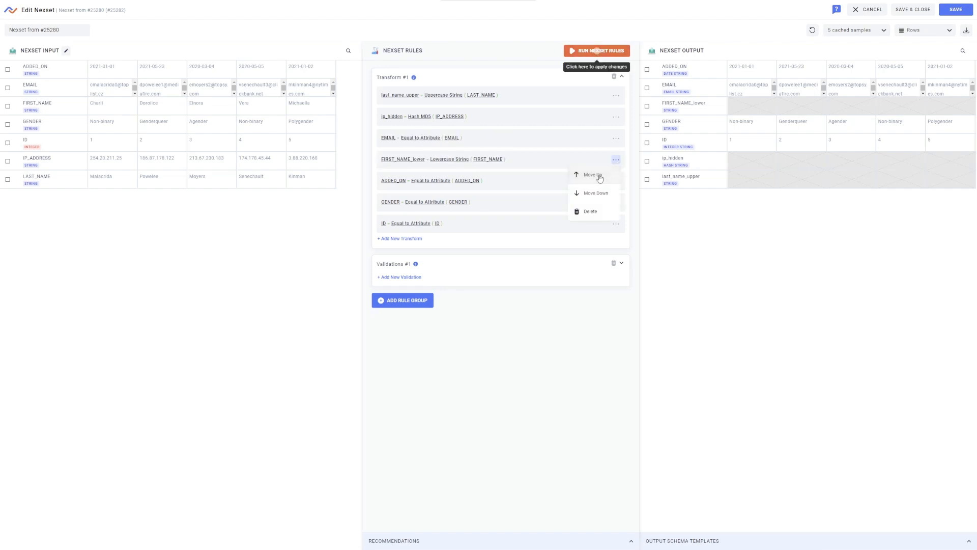
click(616, 142)
click(616, 139)
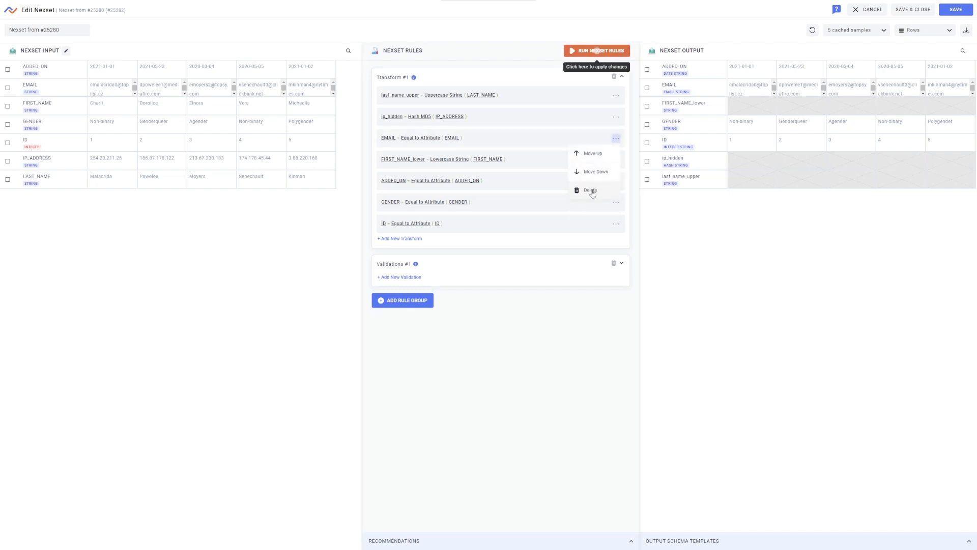
click(616, 138)
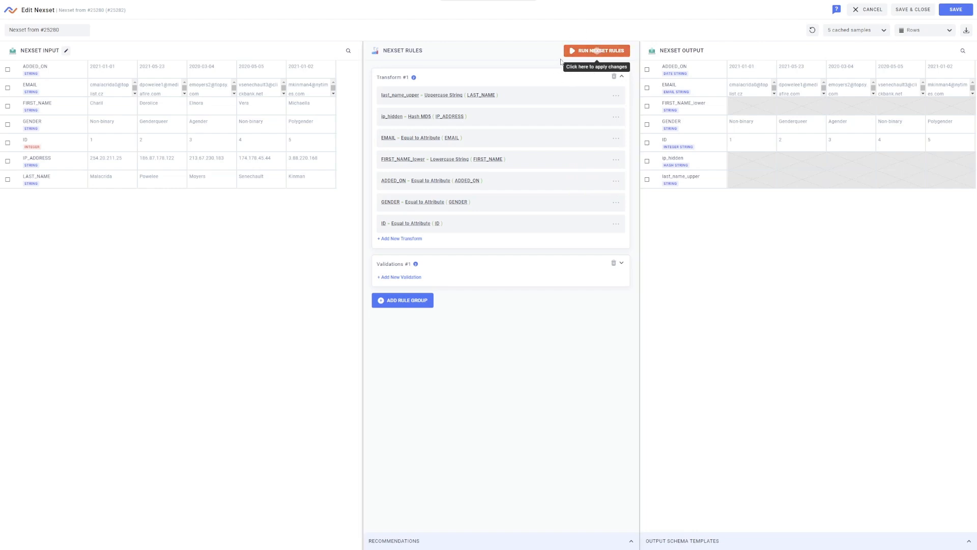
Run the Nexset rules to apply the reordered transforms and save the Nexset.
click(581, 56)
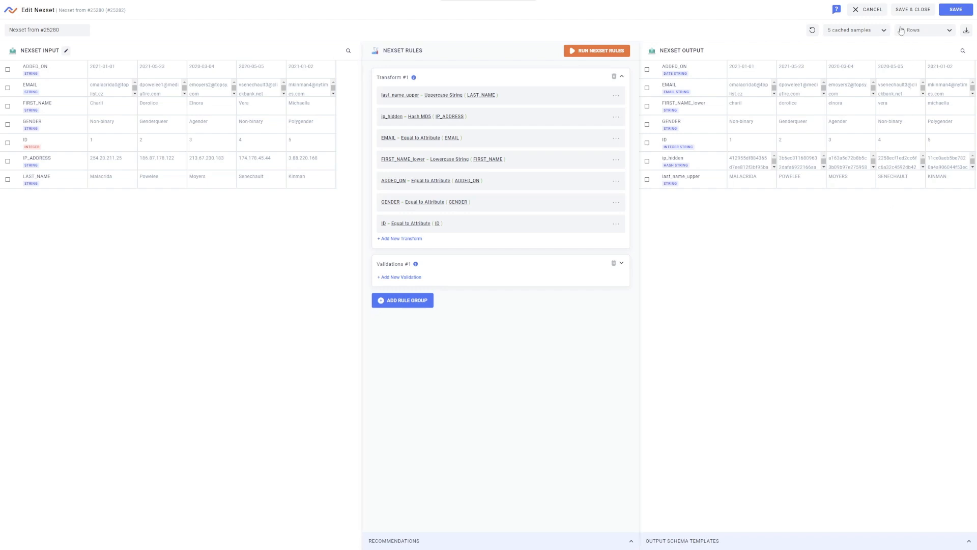
click(956, 10)
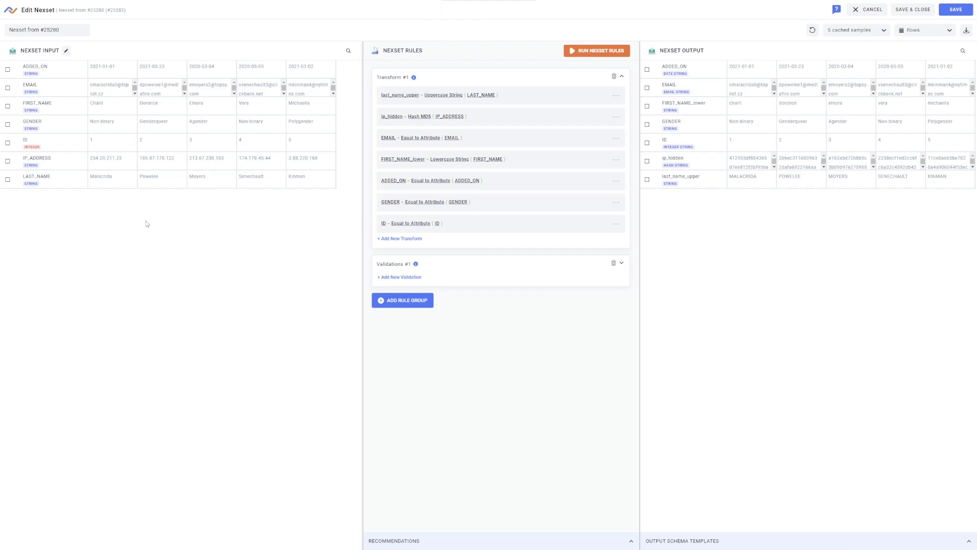
Edit the sample input so the first record's ID is 20, and run the rules on the modified samples.
click(66, 51)
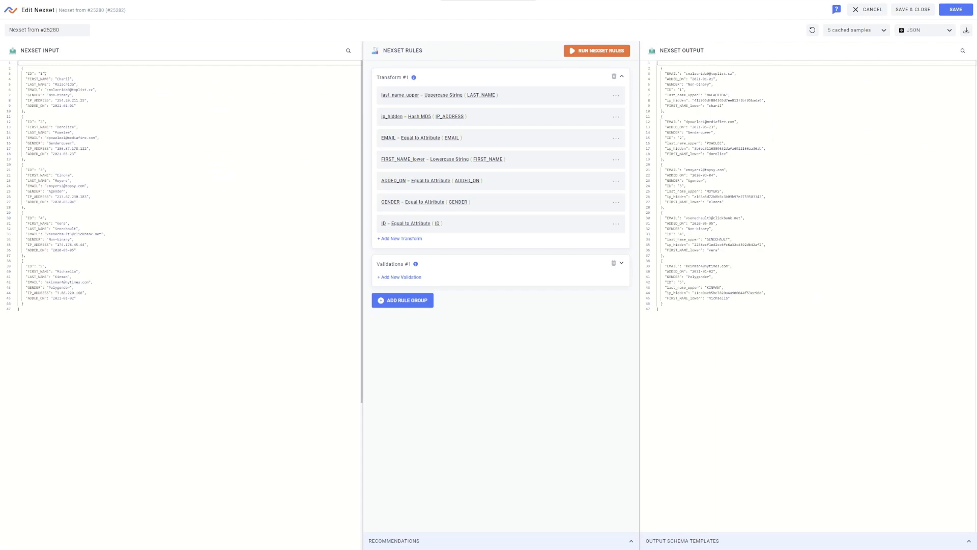
click(43, 74)
key(BackSpace)
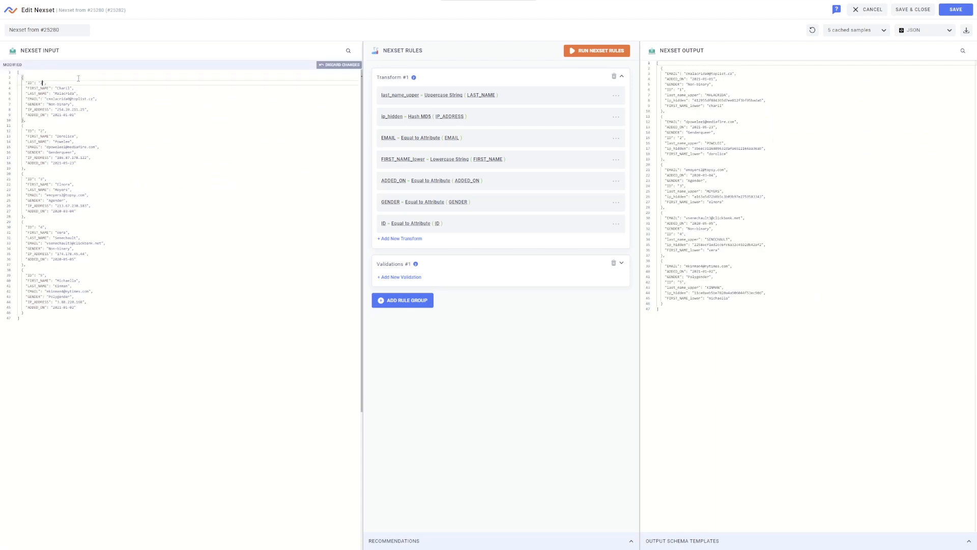
text(20)
click(614, 52)
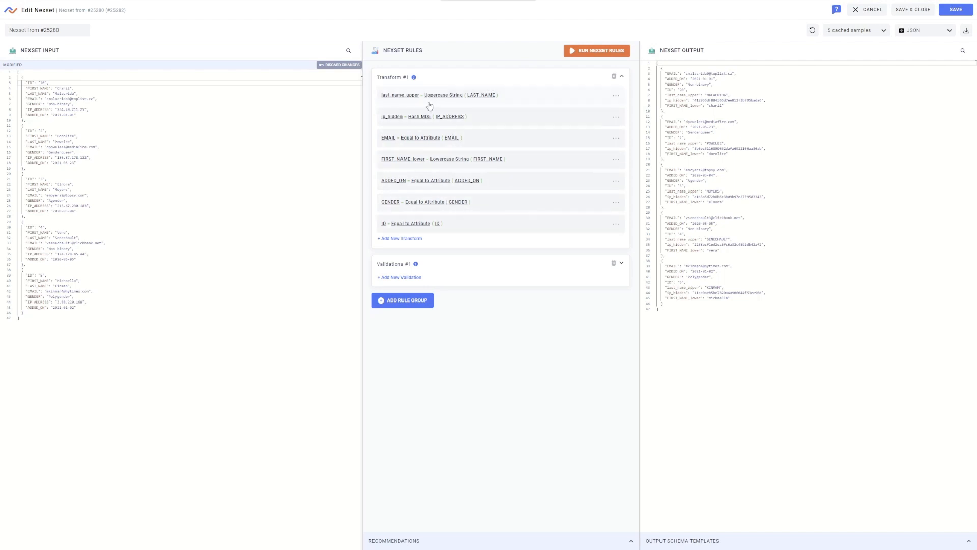
Discard the sample input changes and show the attributes as rows again.
click(337, 65)
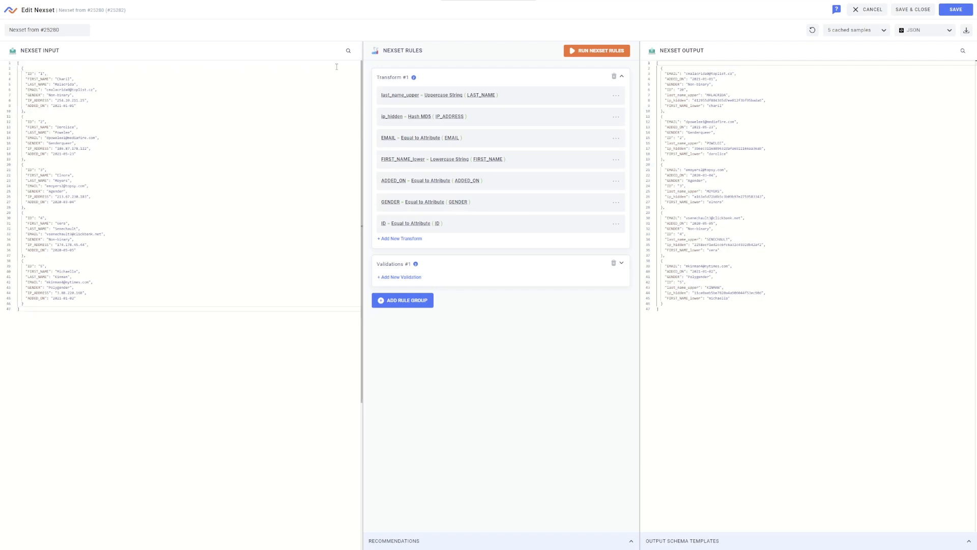
click(928, 31)
click(922, 46)
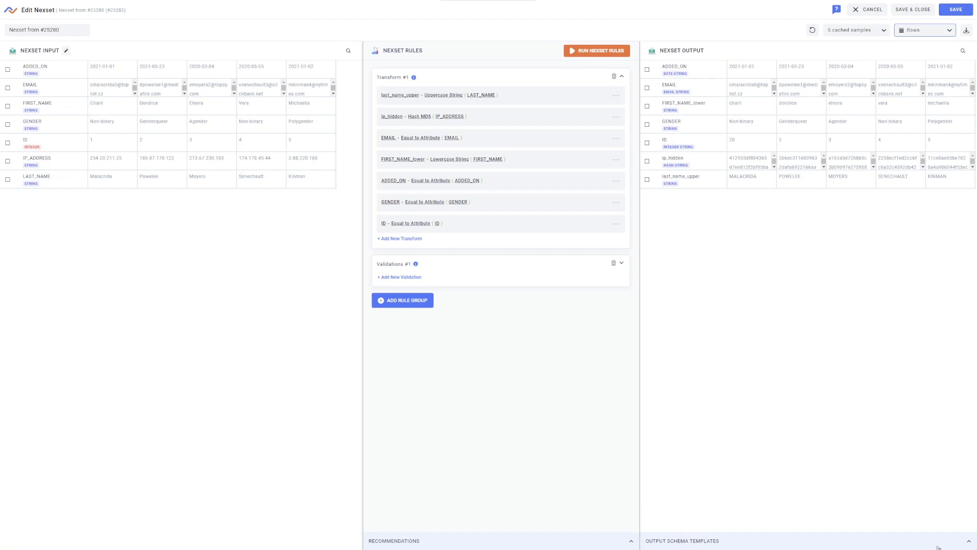
Load the FB Audience Schema as the output schema template.
click(970, 542)
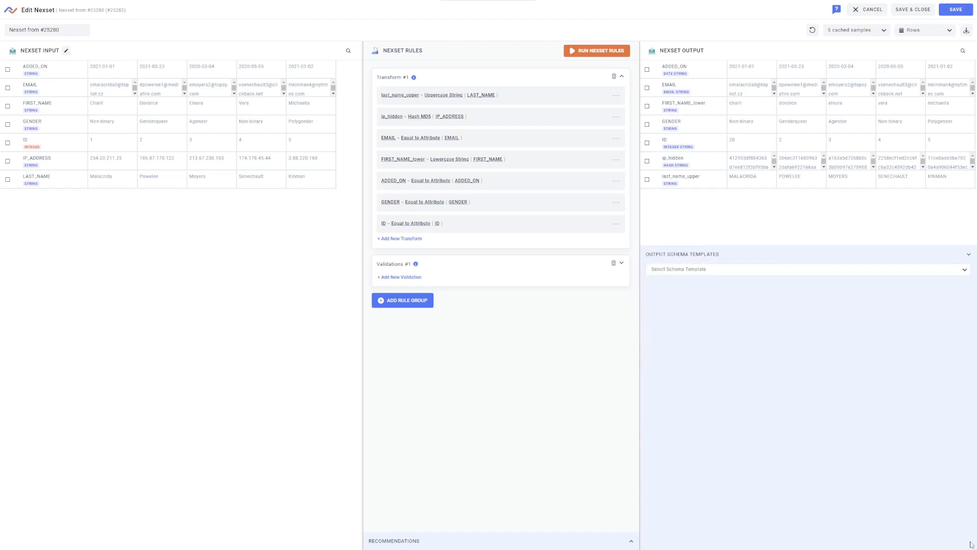
click(963, 270)
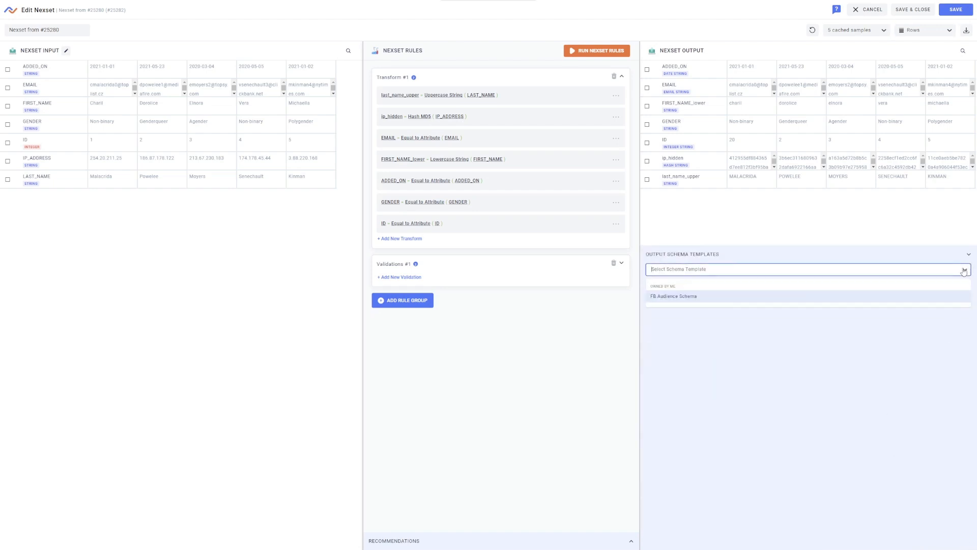
click(806, 300)
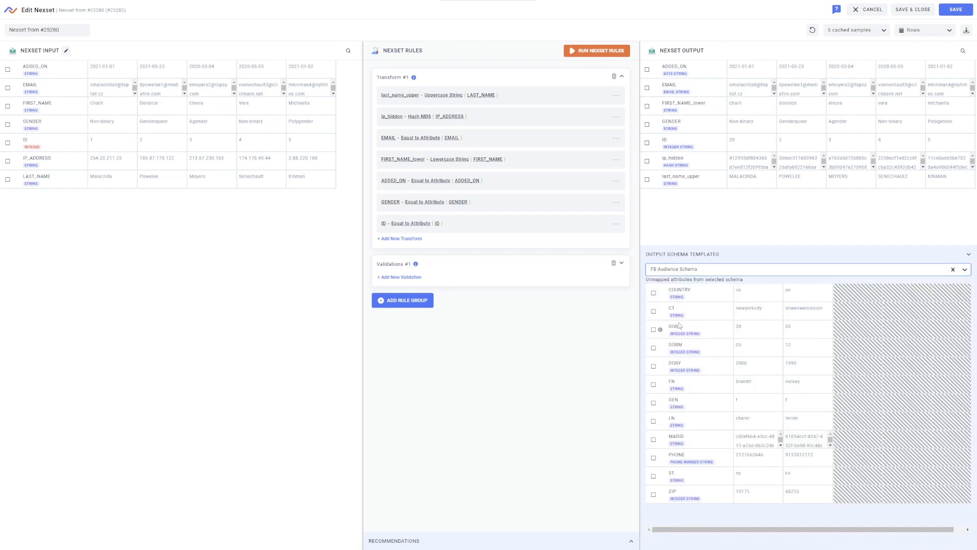
Add the unmapped CT and DOBY attributes from the schema template to the output using the recommended rules.
click(653, 311)
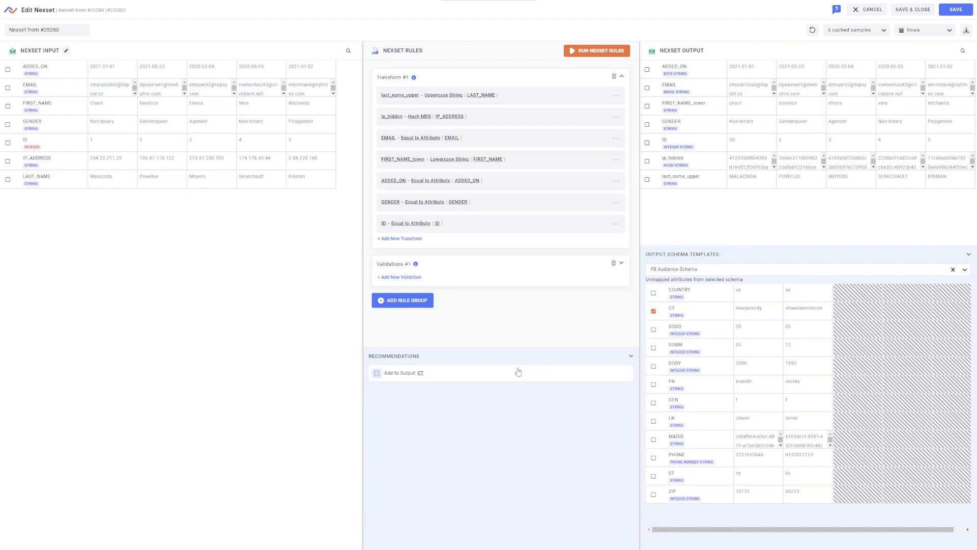
click(408, 375)
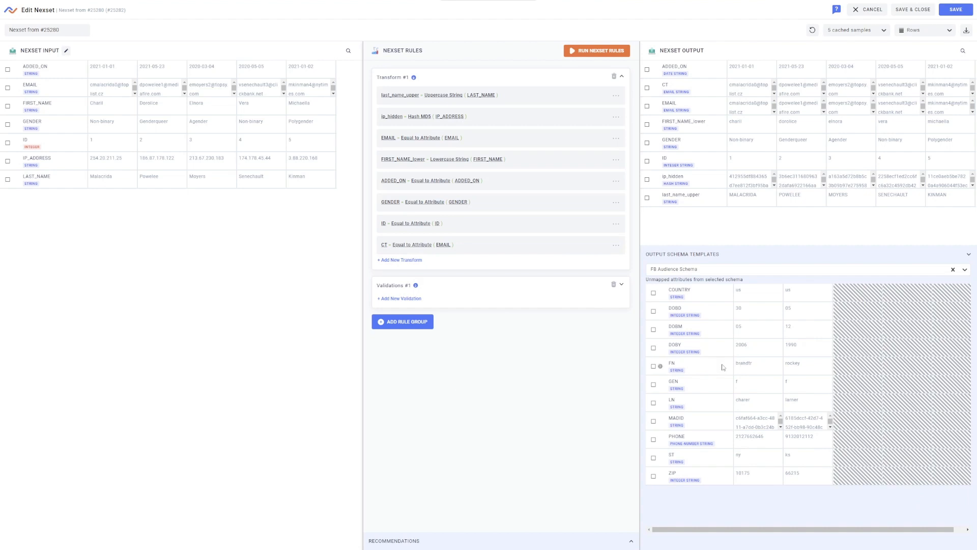
click(653, 349)
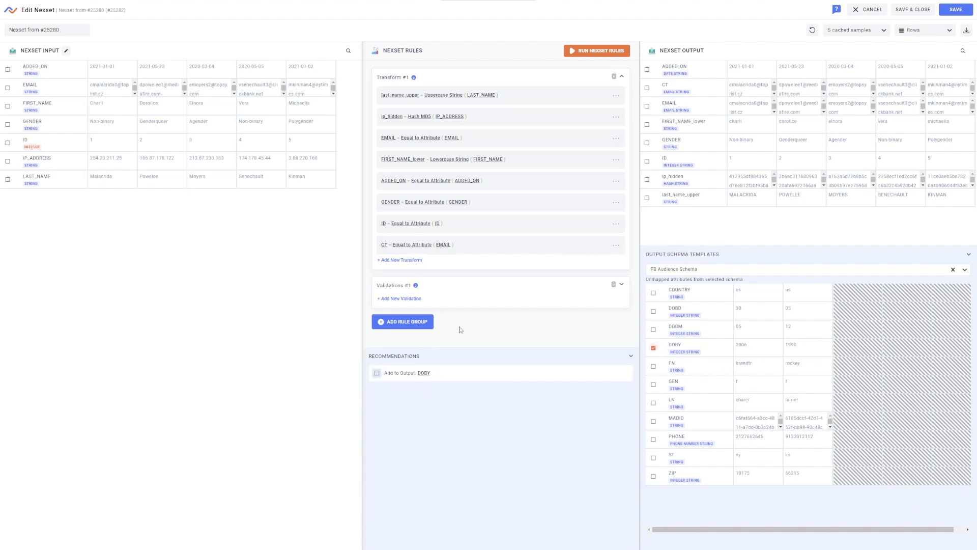
click(415, 377)
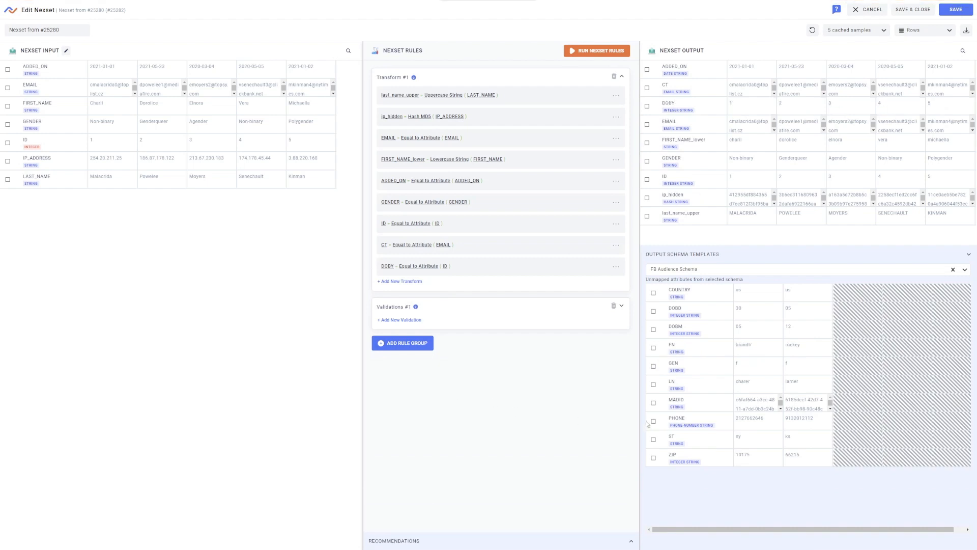